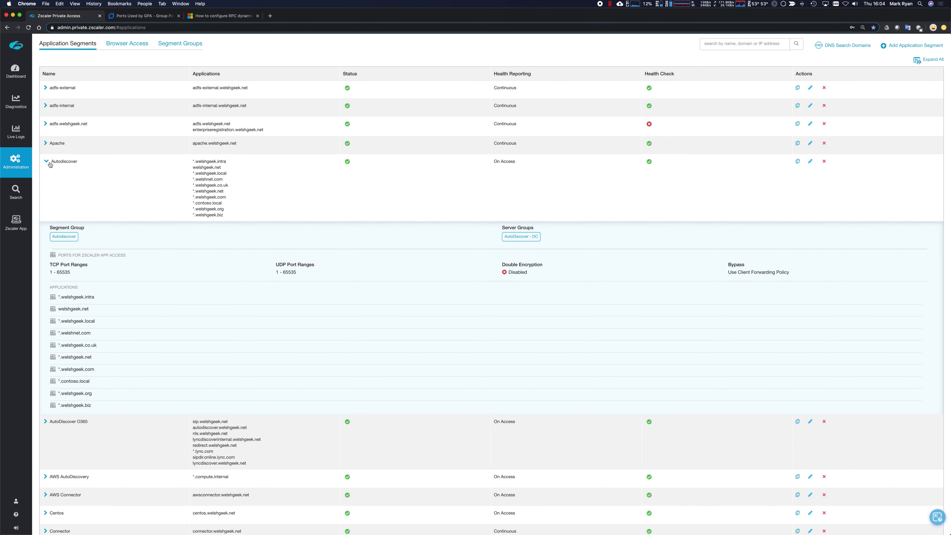
# - Review the port ranges and applications of the Autodiscover and Domain Controllers application segments
pyautogui.click(49, 164)
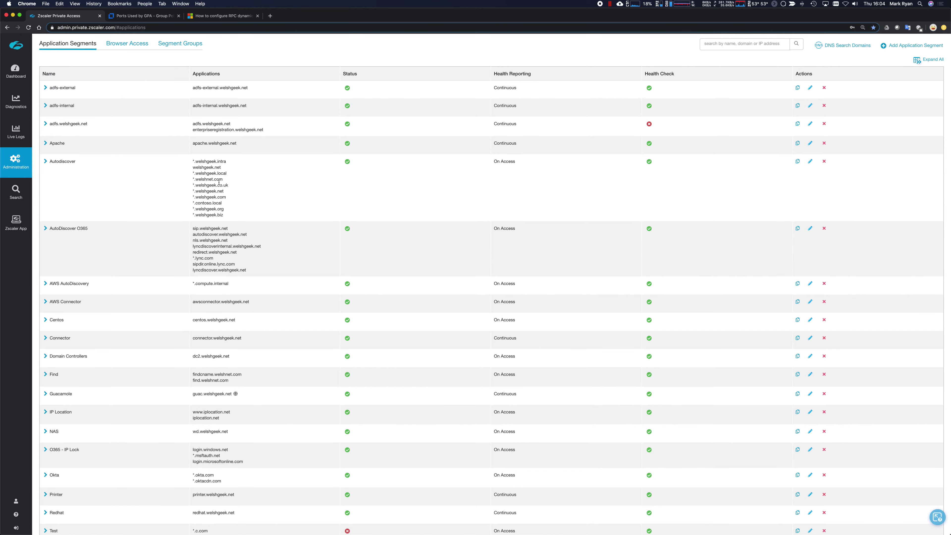
pyautogui.click(69, 163)
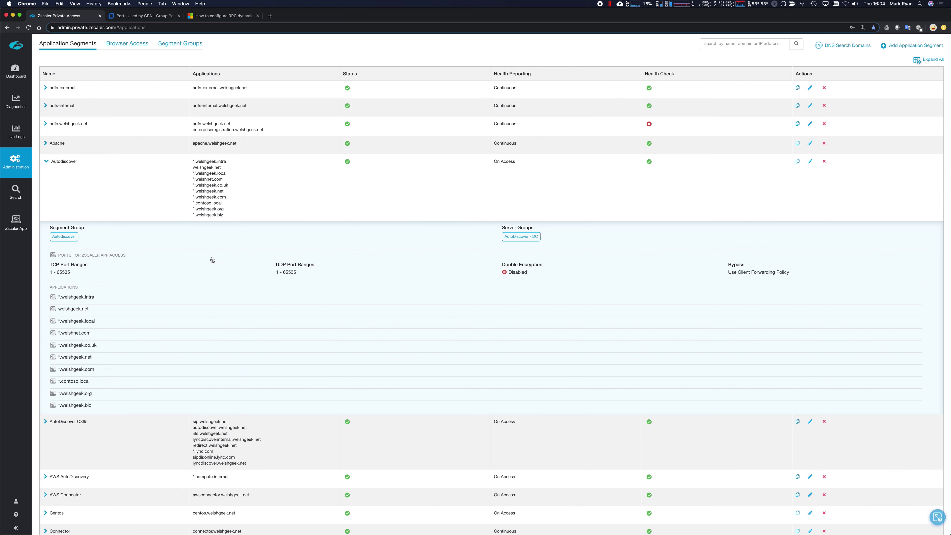
pyautogui.click(47, 162)
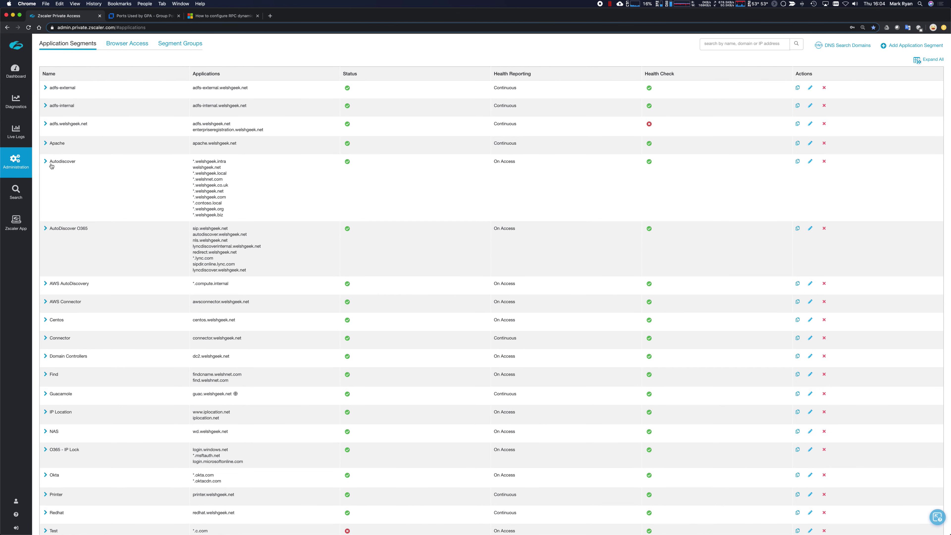
pyautogui.click(51, 358)
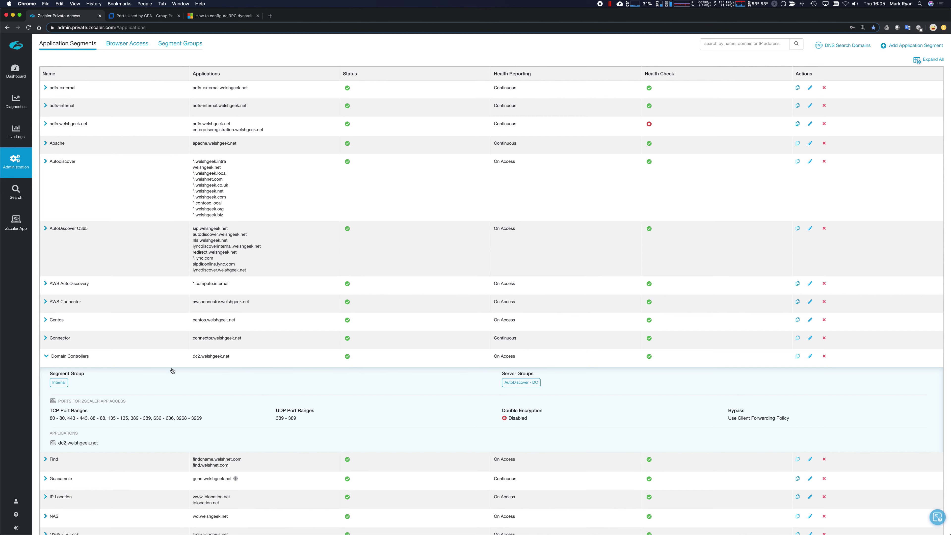
pyautogui.moveTo(215, 357); pyautogui.dragTo(230, 358)
pyautogui.moveTo(109, 420); pyautogui.dragTo(128, 420)
# - Add TCP port range 445 to 445 to the Domain Controllers application segment and save it
pyautogui.click(807, 360)
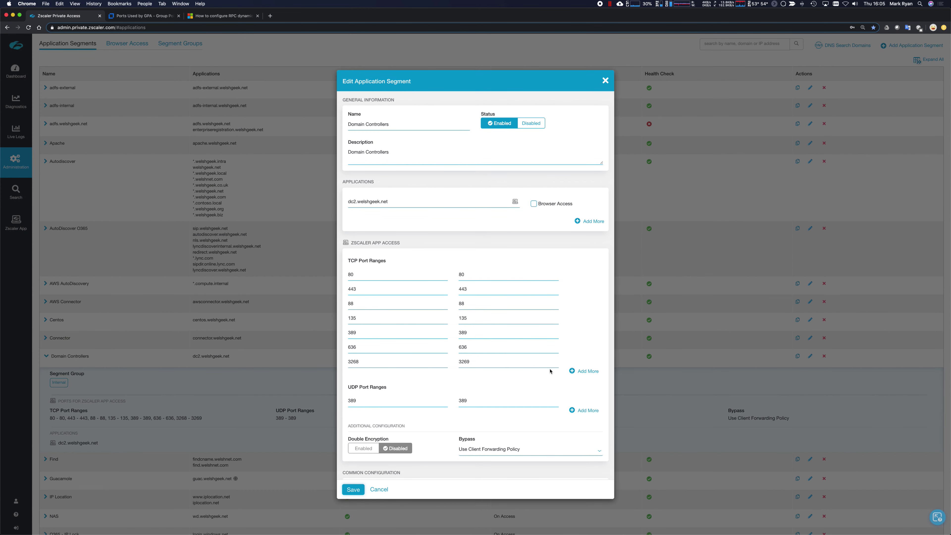
pyautogui.click(574, 372)
pyautogui.click(395, 375)
pyautogui.write('445')
pyautogui.press('Tab')
pyautogui.write('445')
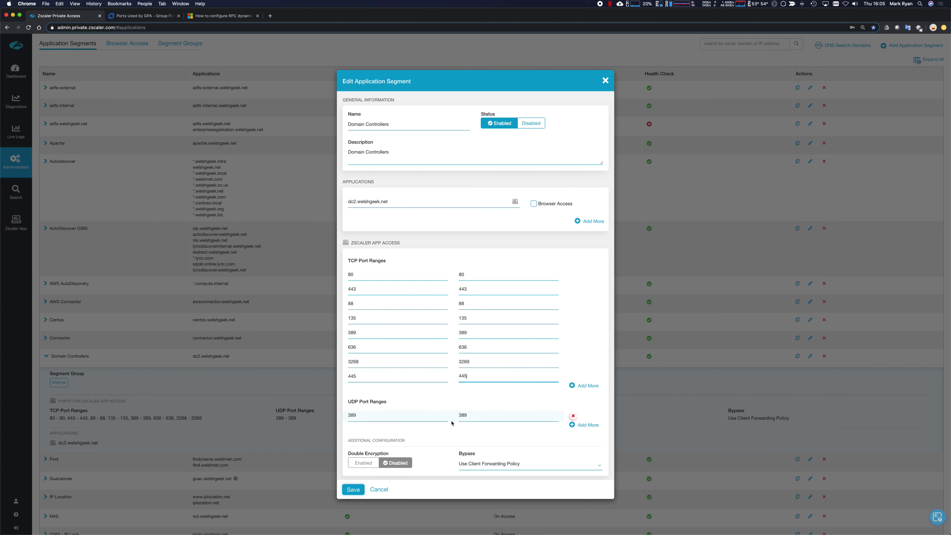
pyautogui.click(353, 490)
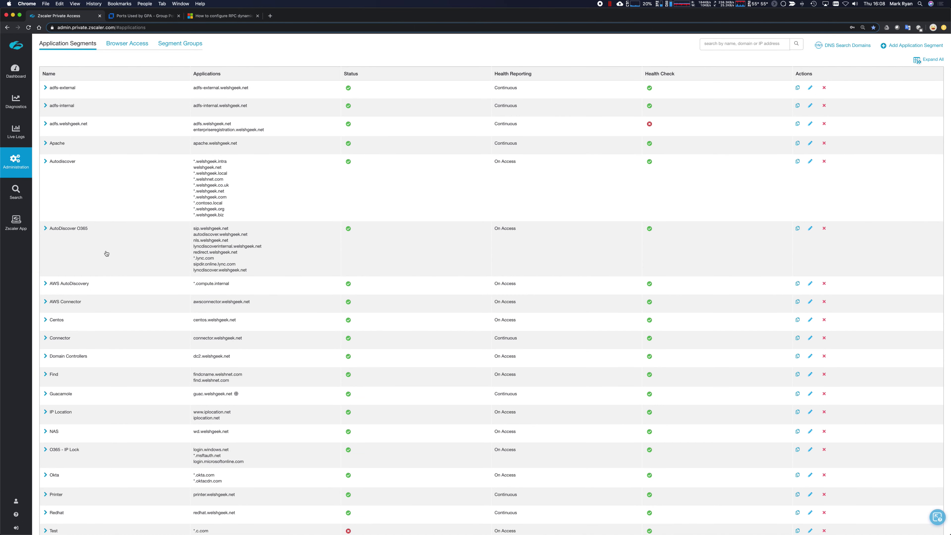
# - Switch to the Windows 10 virtual machine and force a Group Policy refresh with gpupdate /force
pyautogui.press('super+Tab')
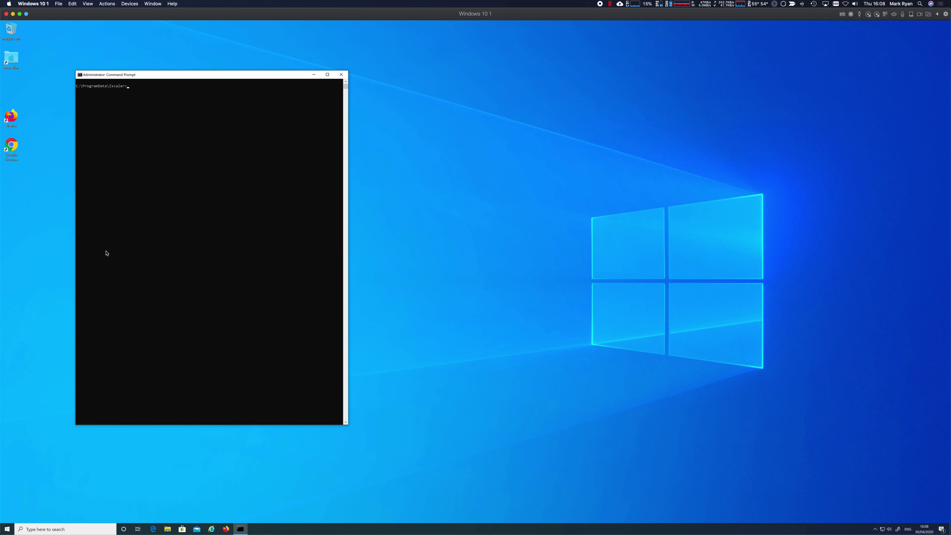
pyautogui.write('update /force')
pyautogui.press('Return')
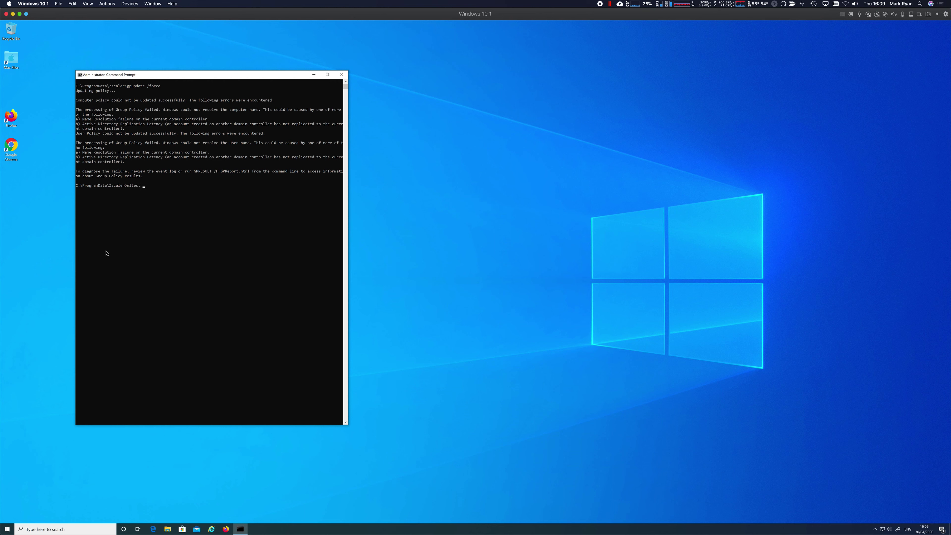
# - Query the domain's controllers with nltest /dclist:welshgeek.net, highlight the RPC error code, and abort the command
pyautogui.write('list:welshgeek.net')
pyautogui.press('Return')
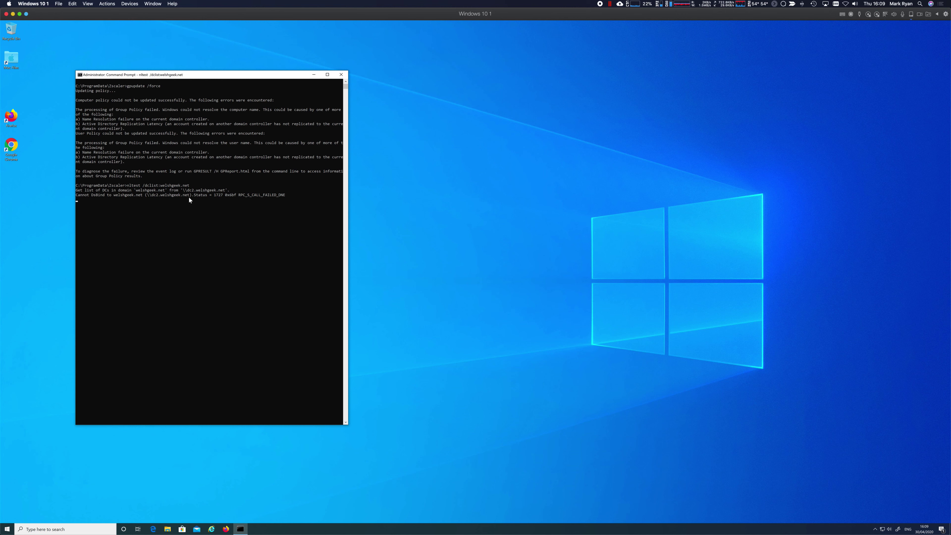
pyautogui.moveTo(237, 195); pyautogui.dragTo(290, 199)
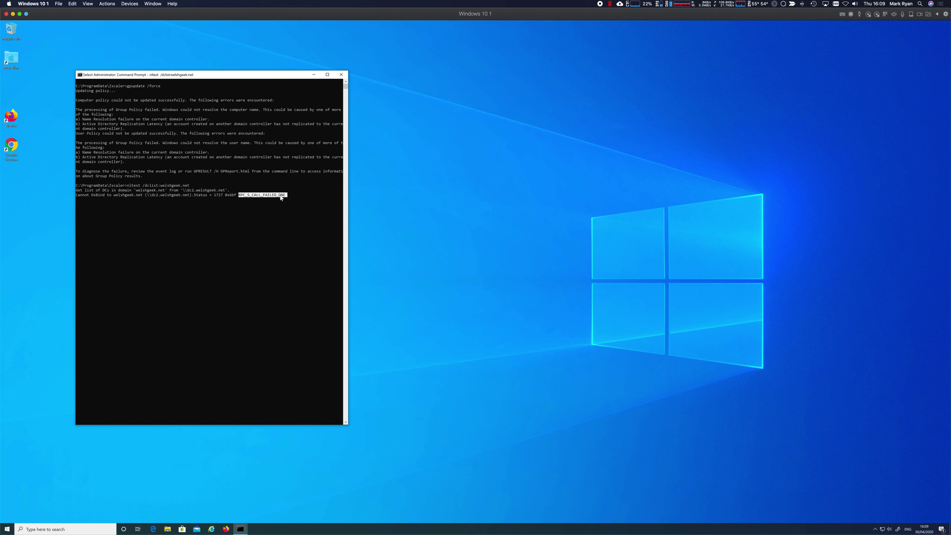
pyautogui.hotkey('ctrl', 'c')
pyautogui.hotkey('ctrl', 'c')
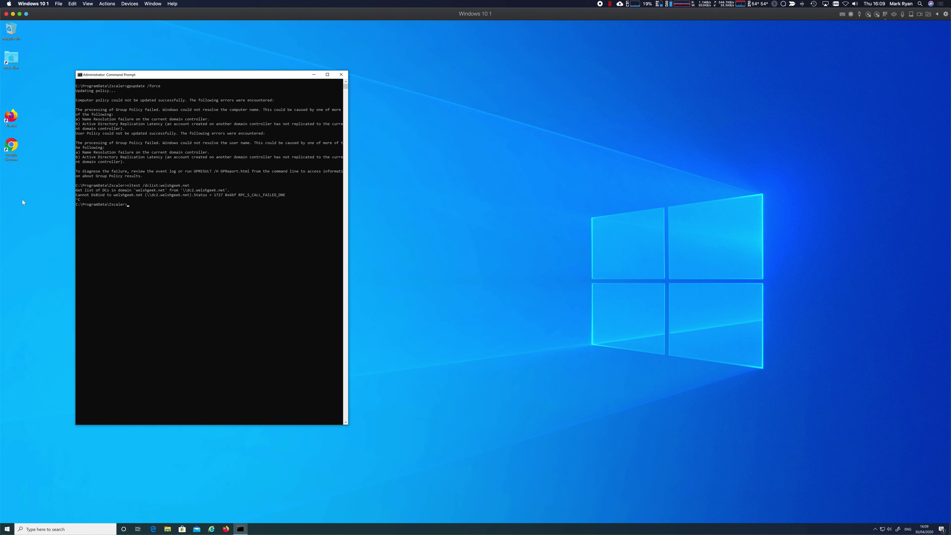
# - Open the Zscaler App from the Windows notification area and start a packet capture
pyautogui.click(142, 237)
pyautogui.press('Escape')
pyautogui.click(875, 529)
pyautogui.rightClick(870, 505)
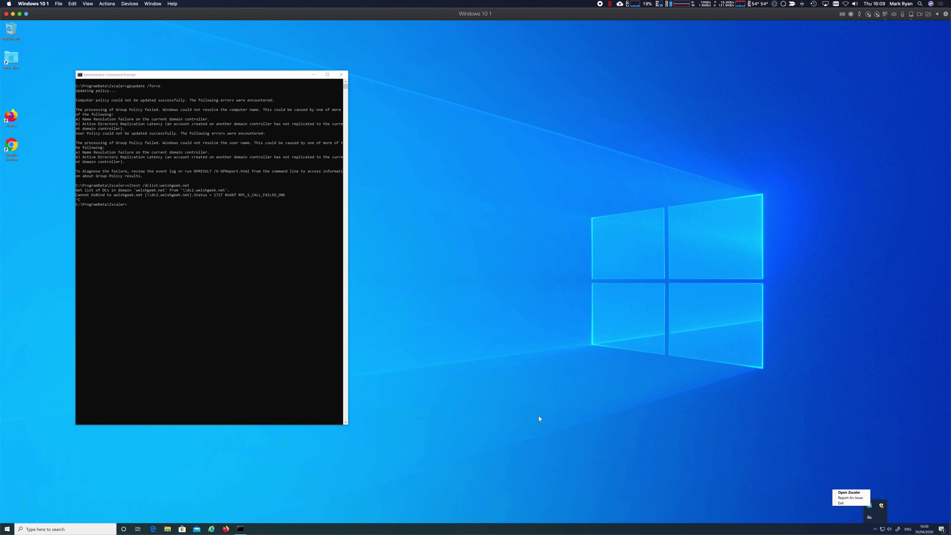
pyautogui.click(847, 492)
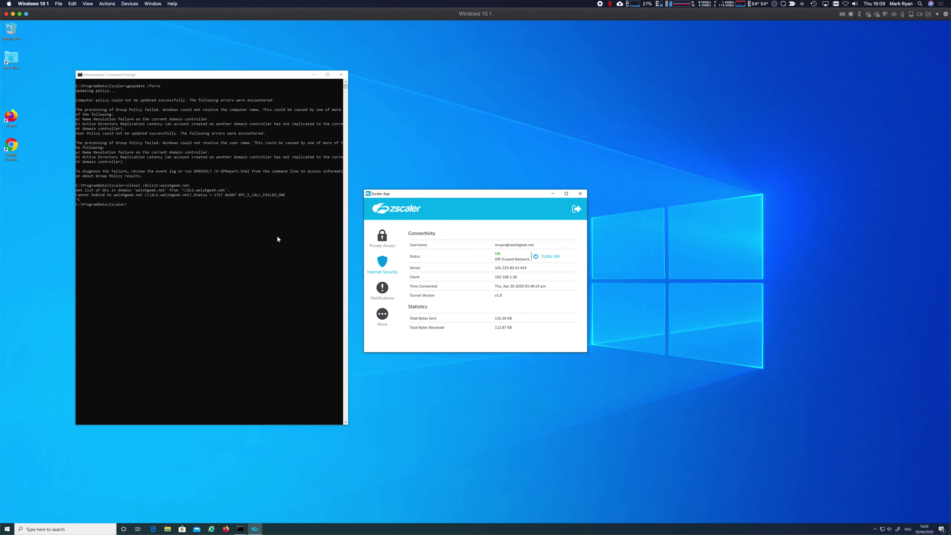
pyautogui.click(382, 314)
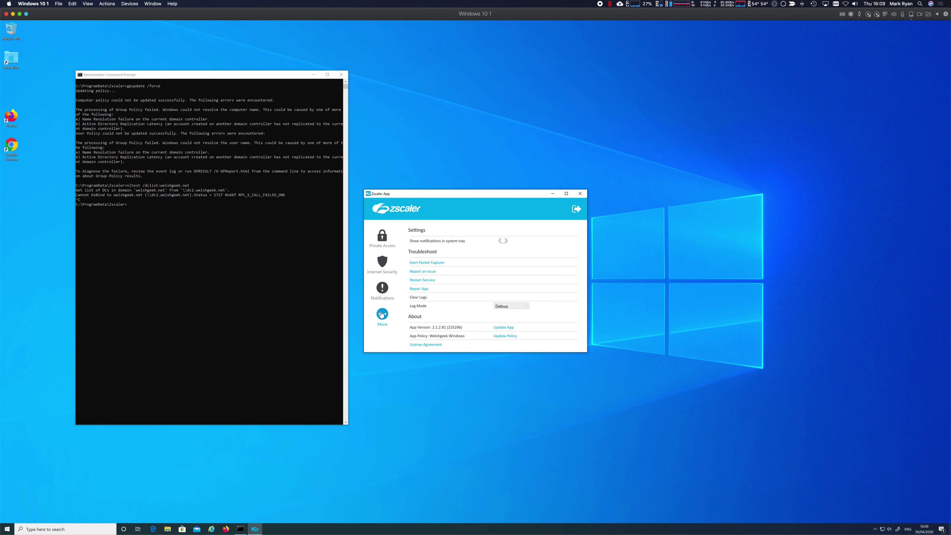
pyautogui.click(432, 263)
# - Rerun nltest /dclist:welshgeek.net while capturing, abort it, and stop the Zscaler packet capture
pyautogui.click(275, 256)
pyautogui.press('Up')
pyautogui.press('Return')
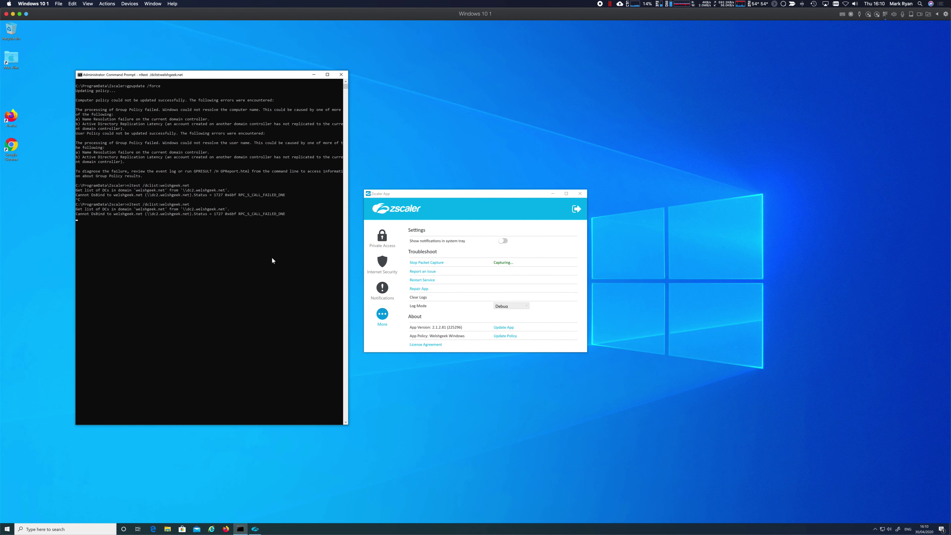
pyautogui.hotkey('ctrl', 'c')
pyautogui.press('Return')
pyautogui.press('Return')
pyautogui.click(431, 263)
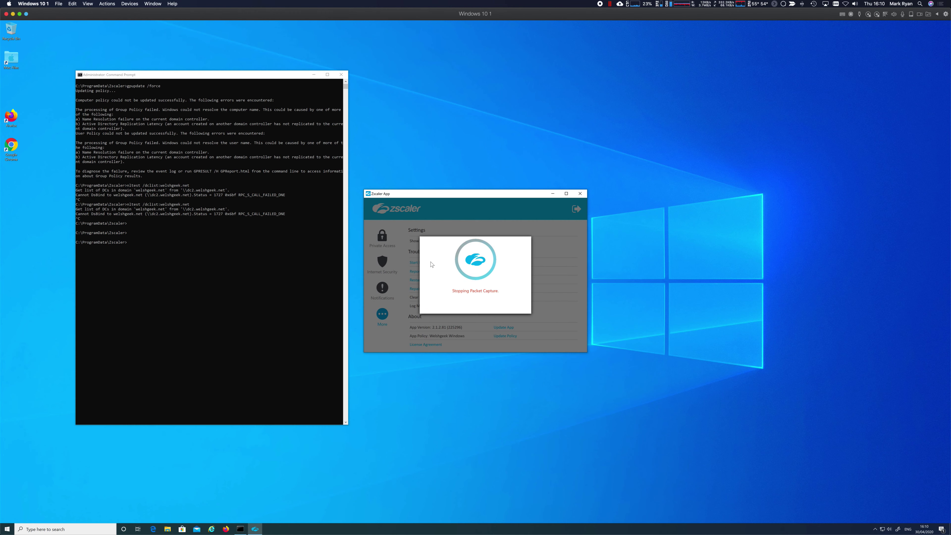
# - List the C:\ProgramData\Zscaler folder, open it in File Explorer, and open the new CaptureLWF capture in Wireshark
pyautogui.click(280, 271)
pyautogui.write('ste')
pyautogui.write('dir')
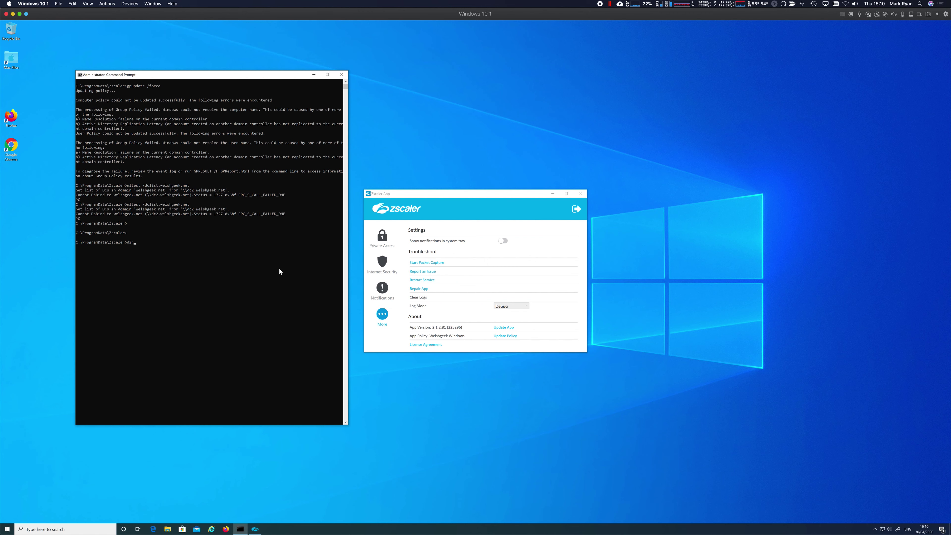
pyautogui.press('Return')
pyautogui.write('start .')
pyautogui.press('Return')
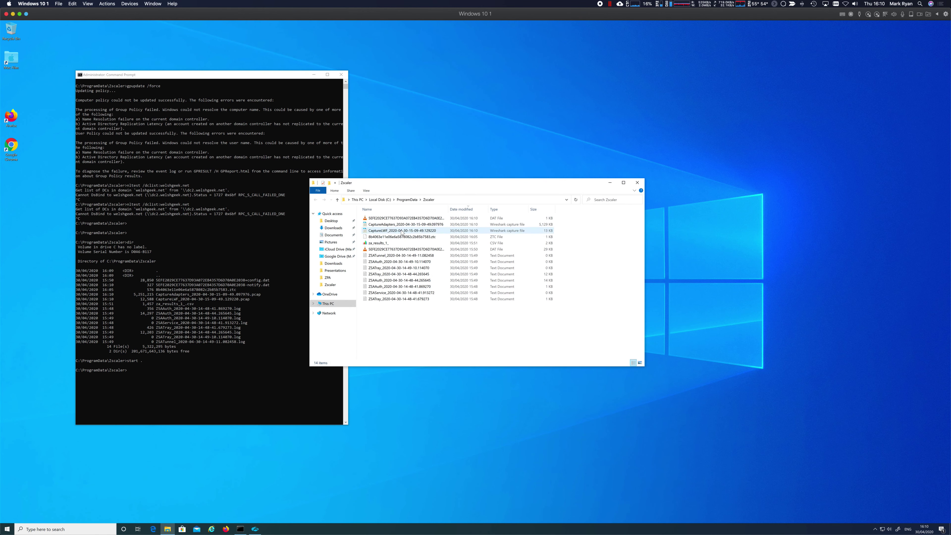
pyautogui.doubleClick(401, 231)
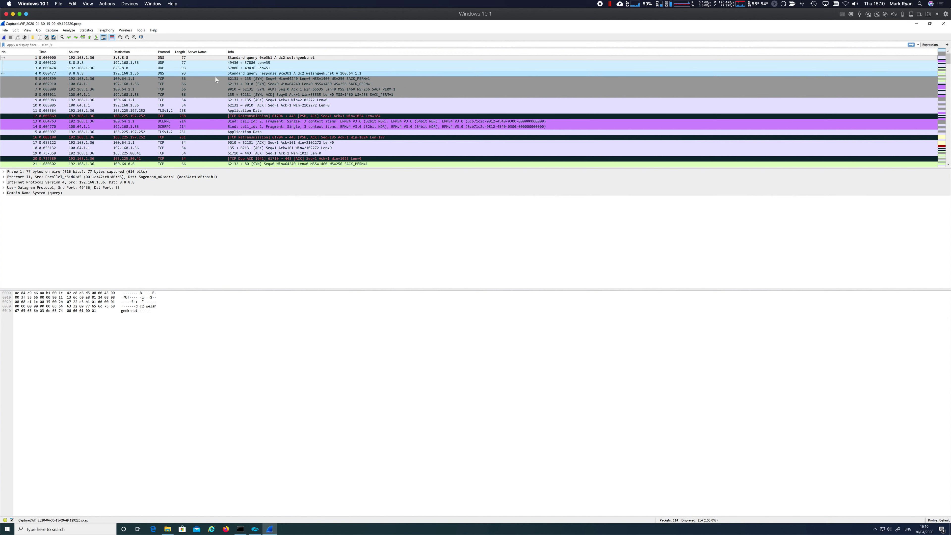
# - Examine the DNS response and the tower pointer details of the DRSUAPI endpoint map request in packet 39
pyautogui.click(255, 73)
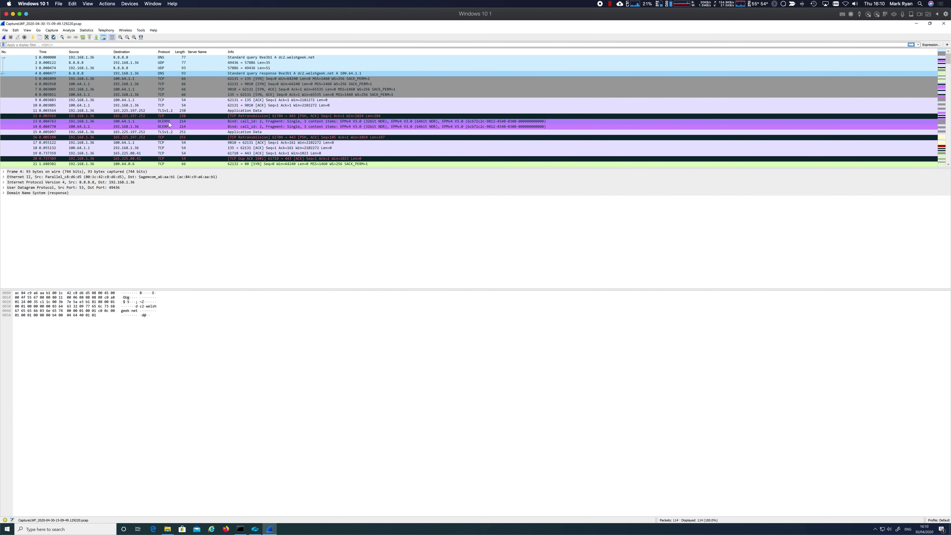
pyautogui.scroll(-7, 170, 124)
pyautogui.scroll(-1, 169, 124)
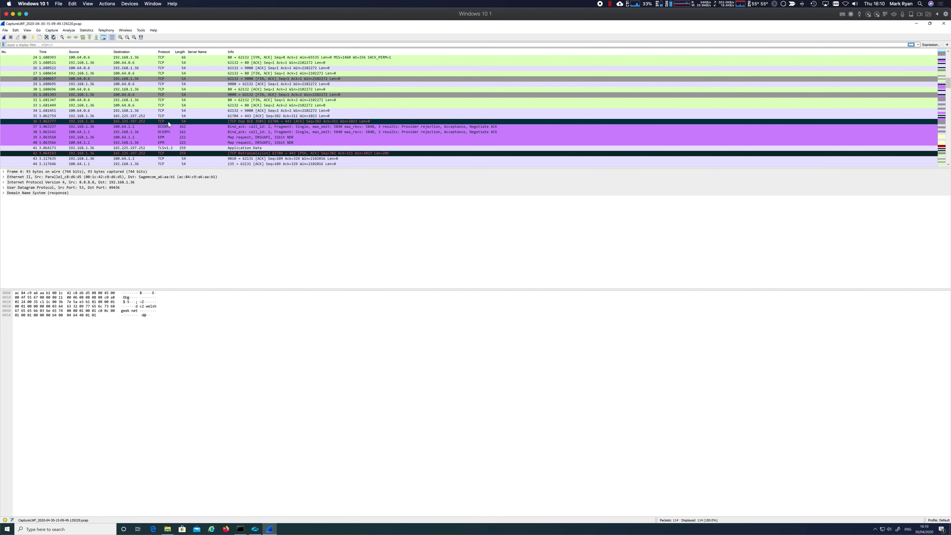
pyautogui.doubleClick(172, 137)
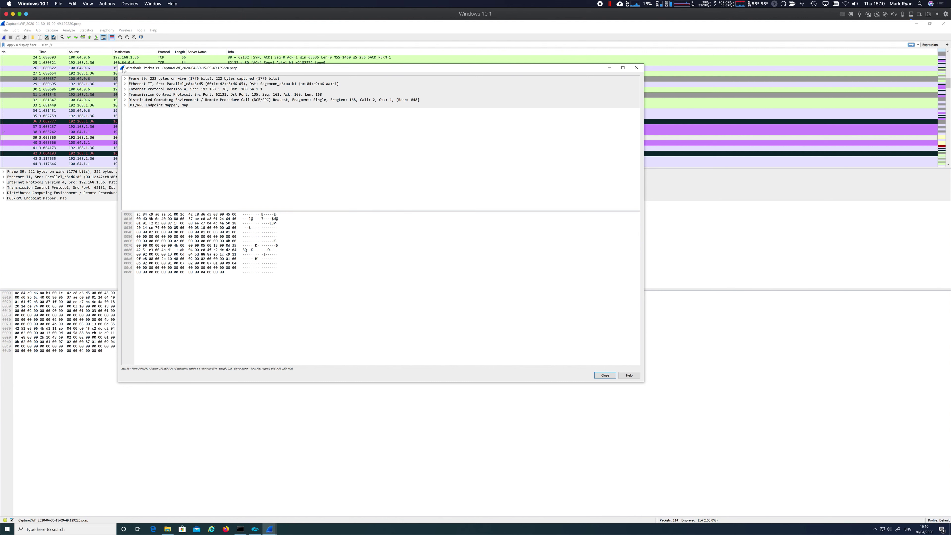
pyautogui.click(125, 106)
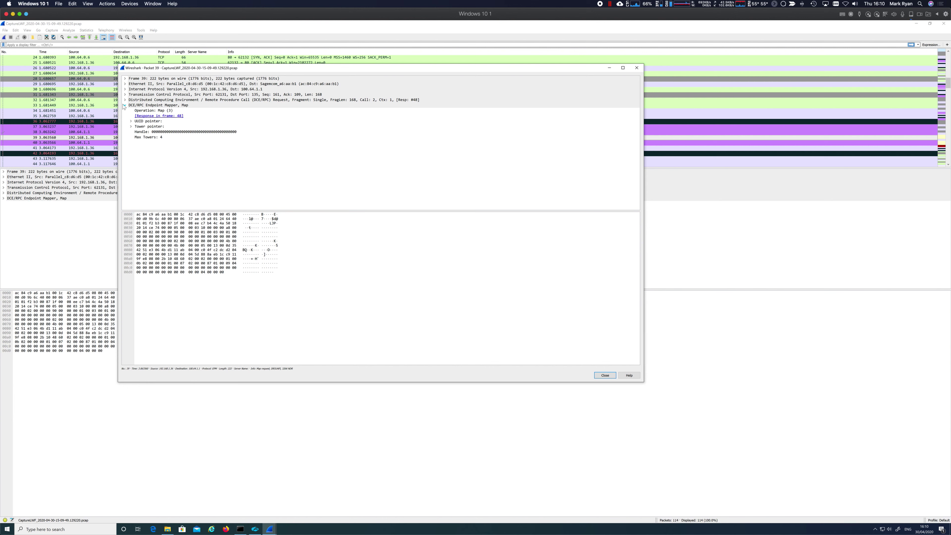
pyautogui.click(131, 126)
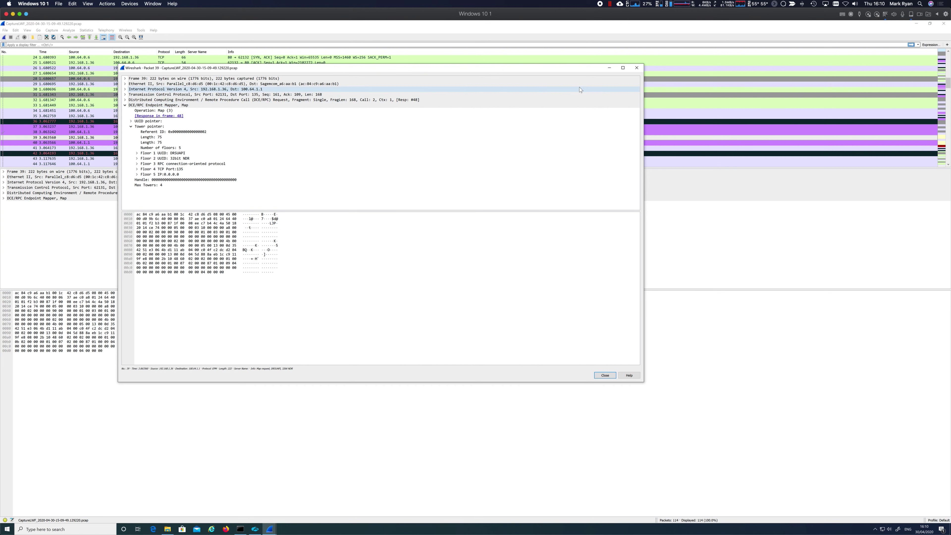
pyautogui.click(637, 68)
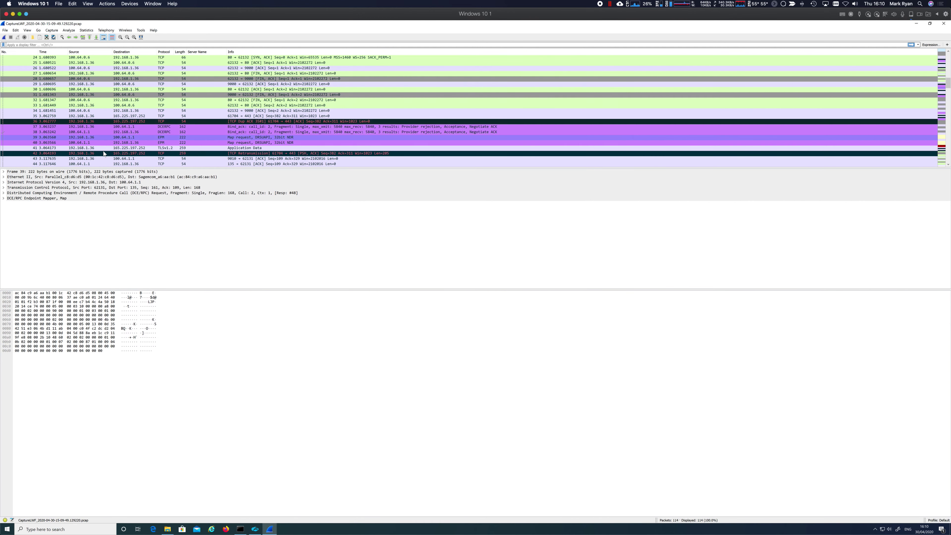
# - Inspect the endpoint map request in packet 40, expanding the Floor 5 IP details
pyautogui.doubleClick(259, 143)
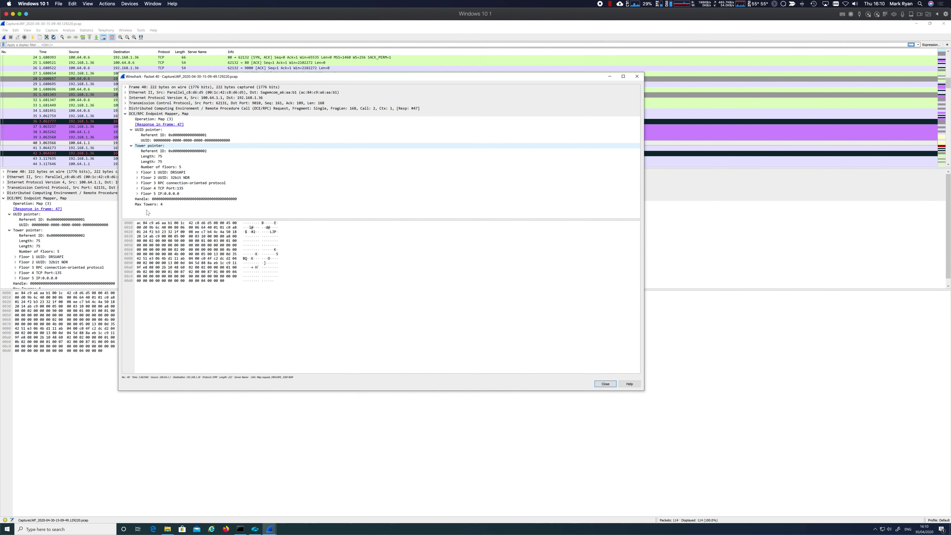
pyautogui.click(137, 193)
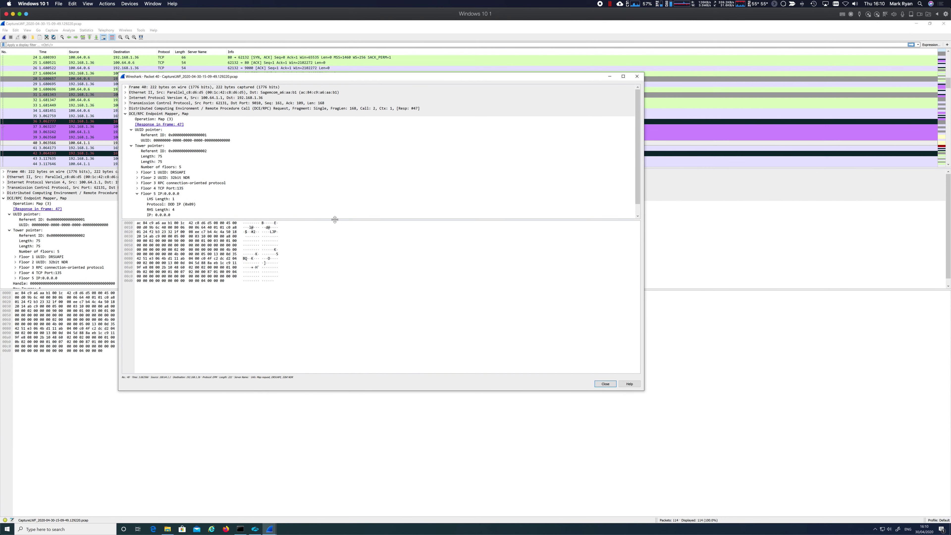
pyautogui.scroll(-1, 344, 208)
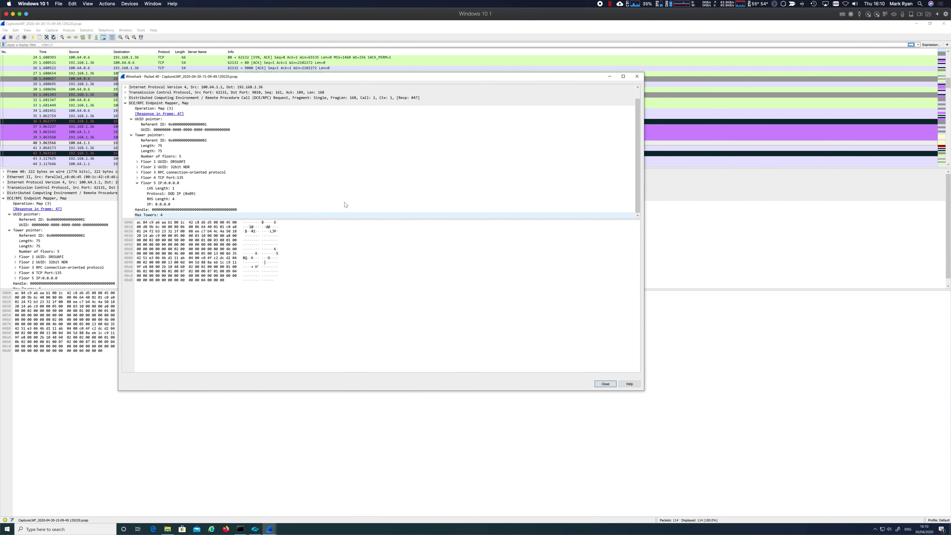
pyautogui.click(638, 77)
# - Examine the DRSUAPI map response in packet 48 and highlight the TCP port returned in Floor 4
pyautogui.scroll(-2, 382, 113)
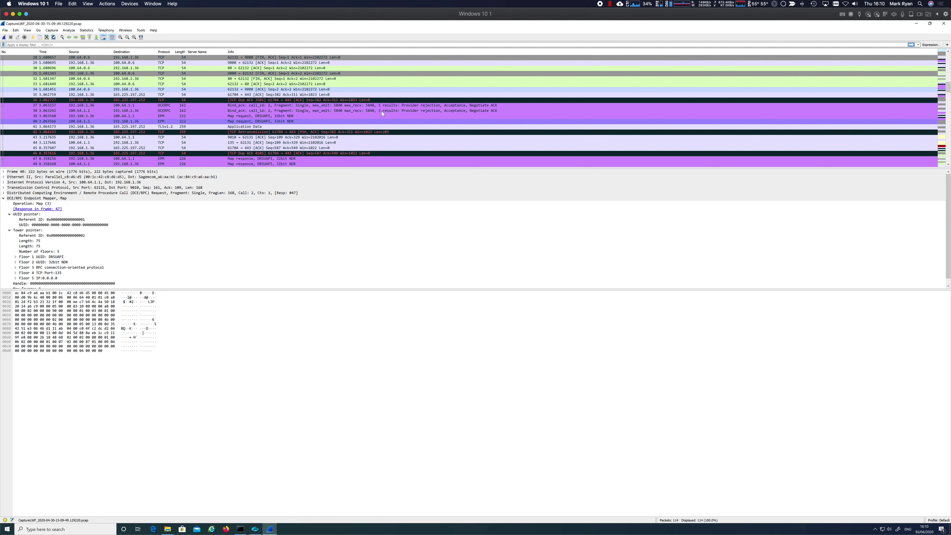
pyautogui.scroll(-2, 382, 111)
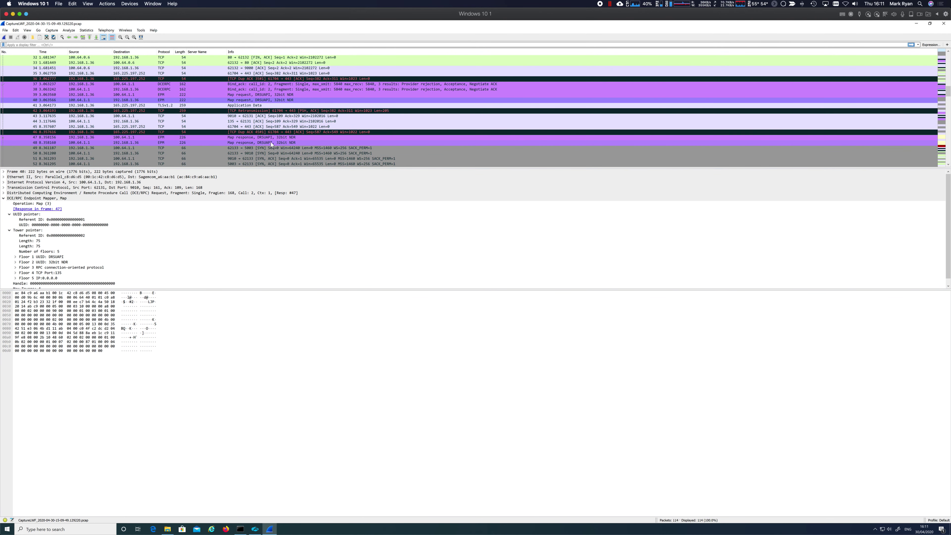
pyautogui.click(271, 142)
pyautogui.scroll(-5, 103, 269)
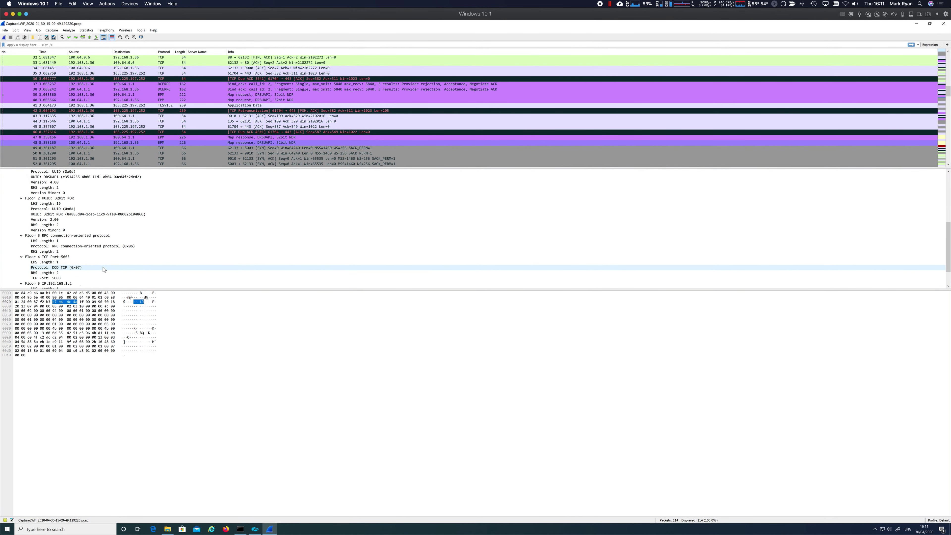
pyautogui.scroll(-2, 103, 269)
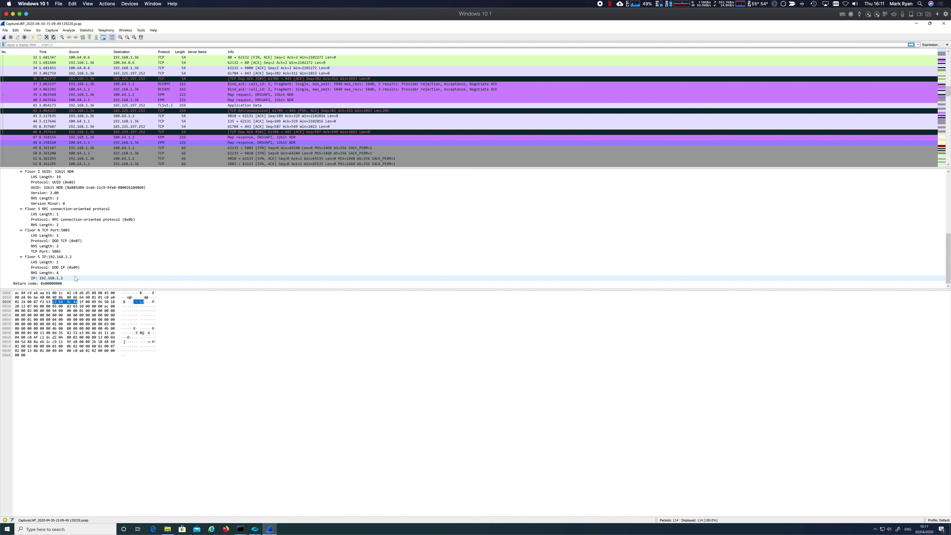
pyautogui.click(62, 251)
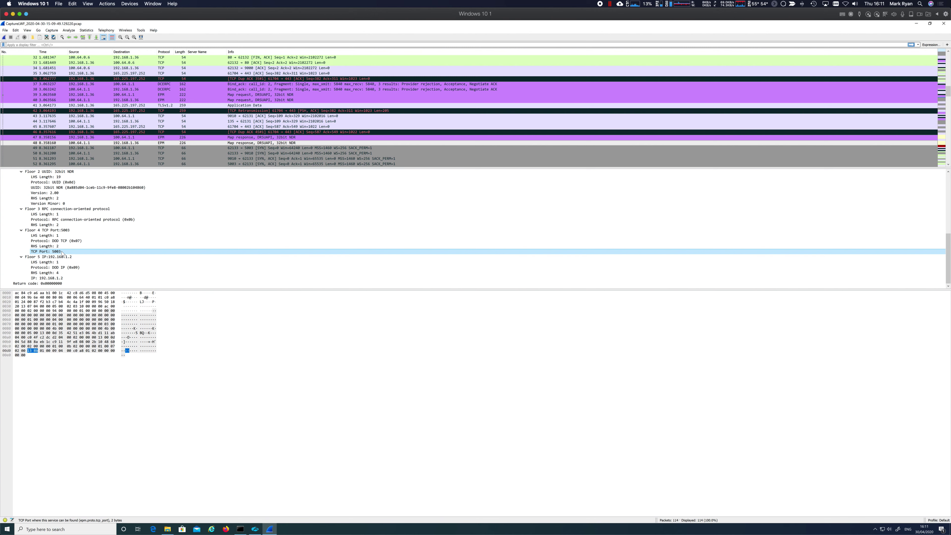
# - Switch to Chrome and view the Ports Used by GPA documentation page
pyautogui.press('super+Tab')
pyautogui.click(154, 17)
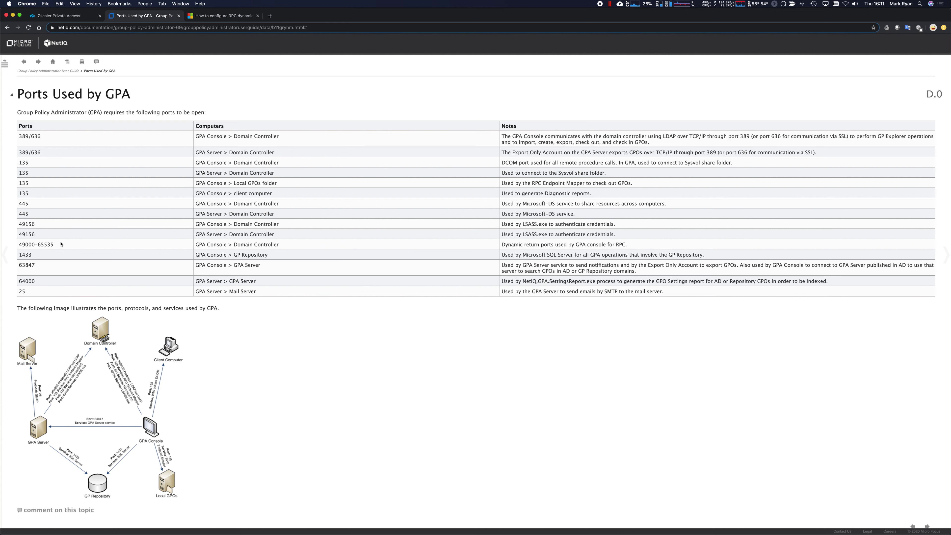
# - Highlight the dynamic RPC port range in the GPA table and add TCP range 49000 to 65535 to Zscaler's Domain Controllers application segment
pyautogui.moveTo(57, 244); pyautogui.dragTo(19, 246)
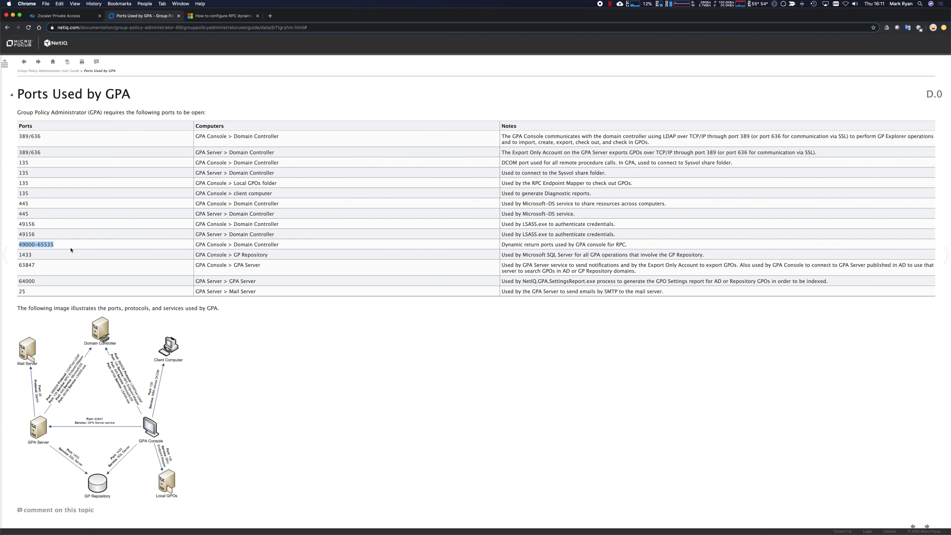
pyautogui.click(54, 20)
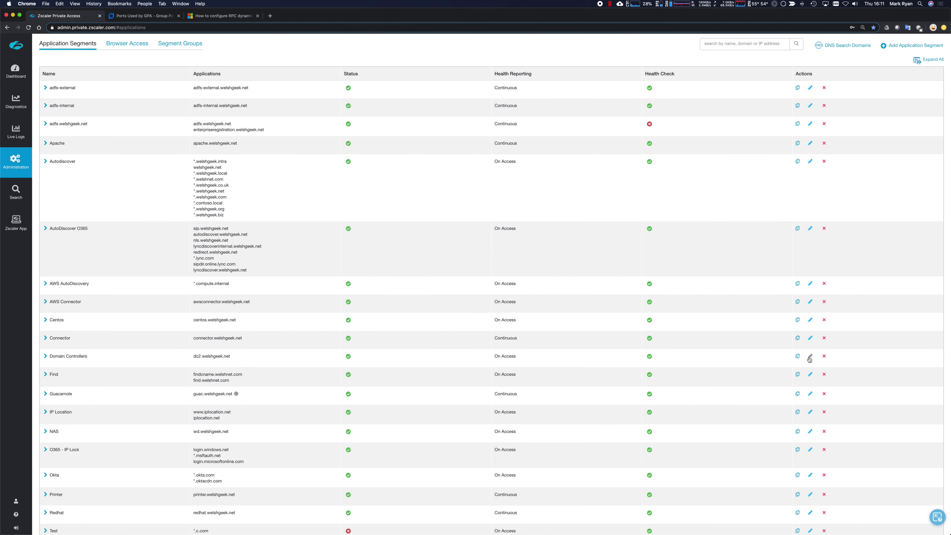
pyautogui.click(369, 357)
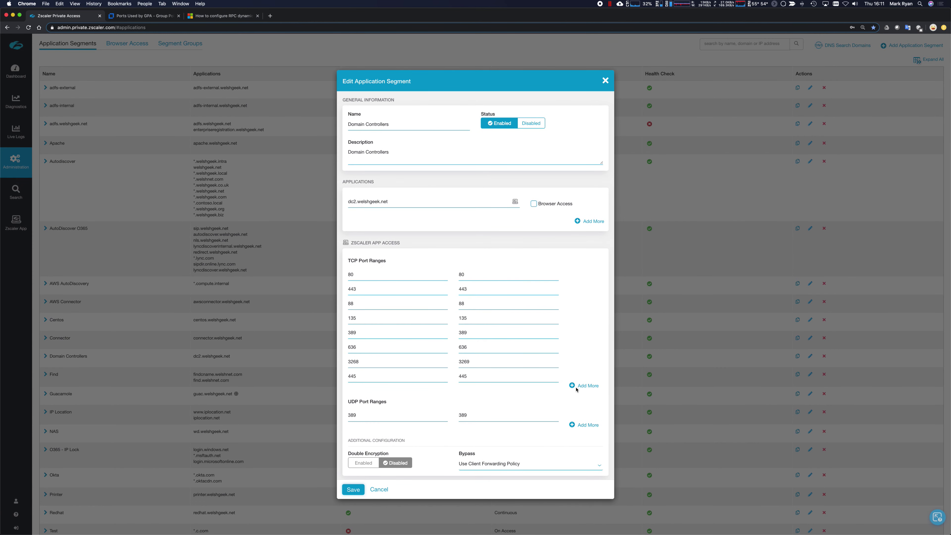
pyautogui.click(570, 386)
pyautogui.write('49000')
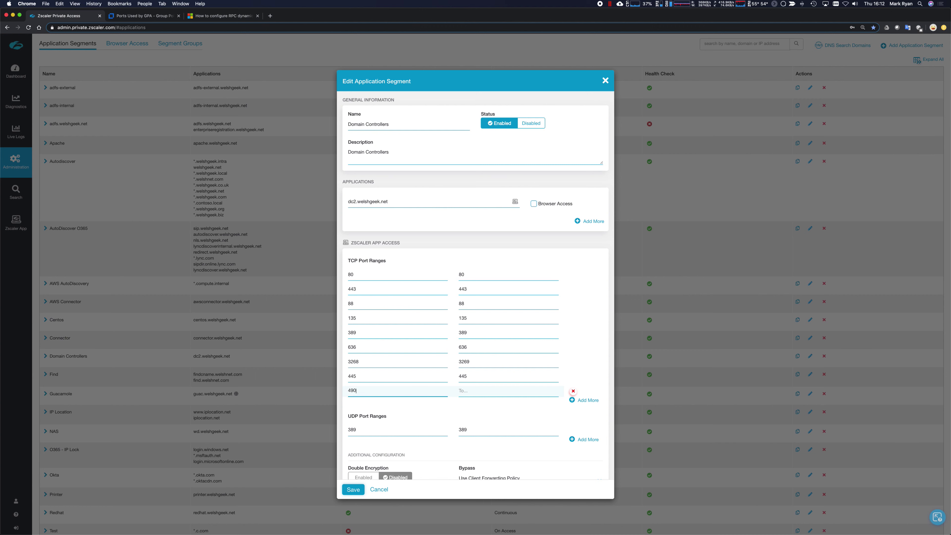
pyautogui.press('Tab')
pyautogui.write('65535')
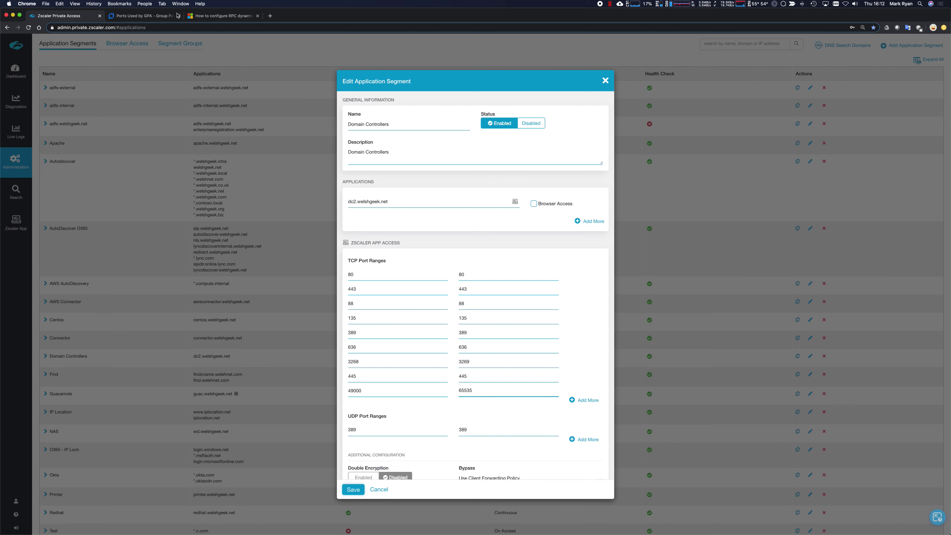
# - Review the Microsoft article on configuring RPC dynamic port allocation and highlight its HKEY_LOCAL_MACHINE\Software\Microsoft\Rpc\Internet registry path
pyautogui.click(220, 16)
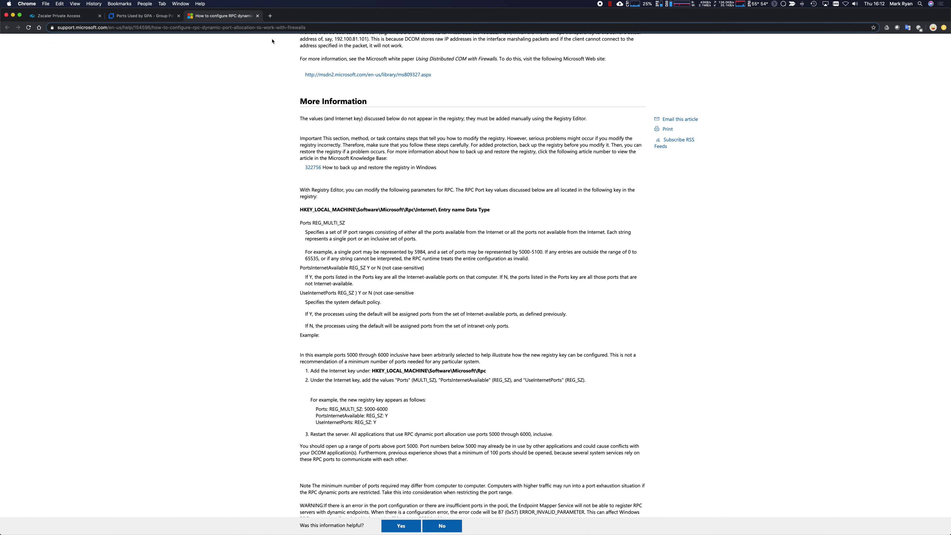
pyautogui.scroll(5, 286, 94)
pyautogui.scroll(4, 286, 94)
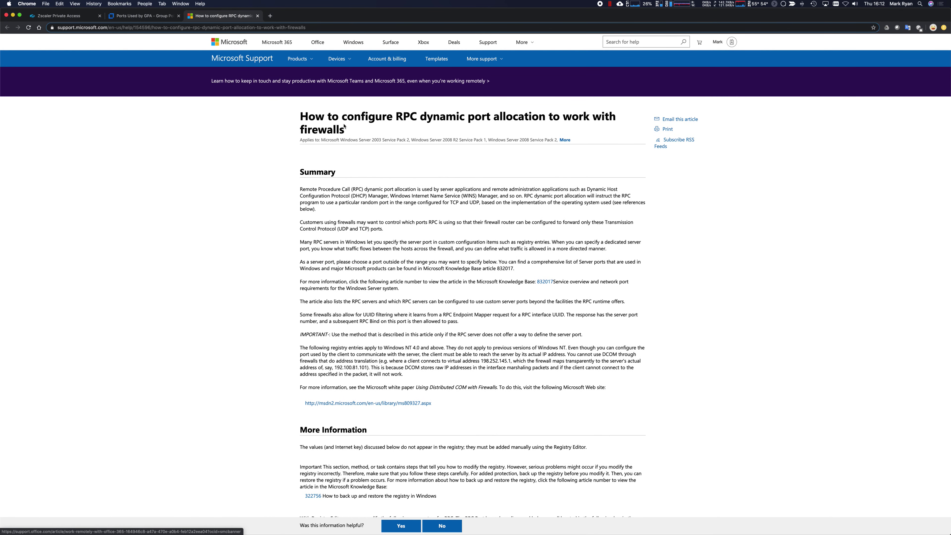
pyautogui.moveTo(302, 116); pyautogui.dragTo(344, 132)
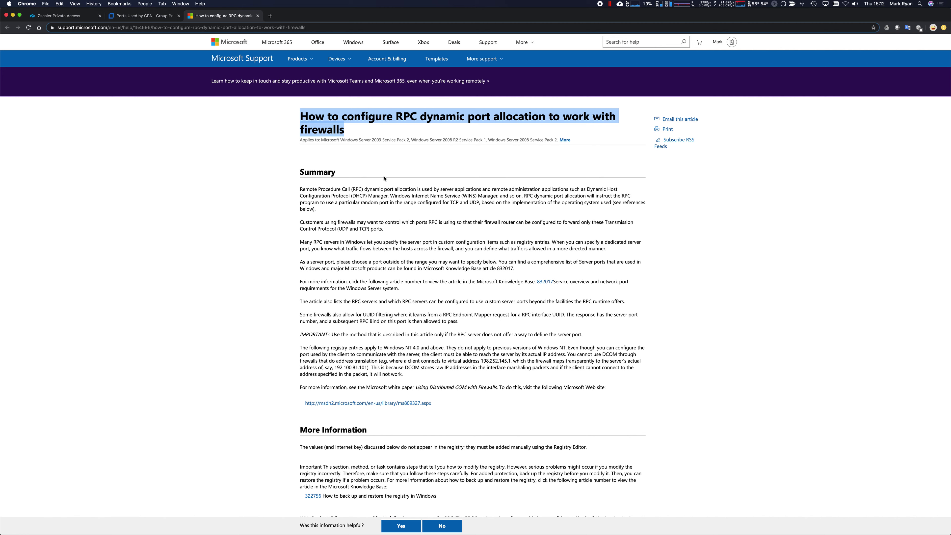
pyautogui.click(263, 191)
pyautogui.scroll(-7, 263, 191)
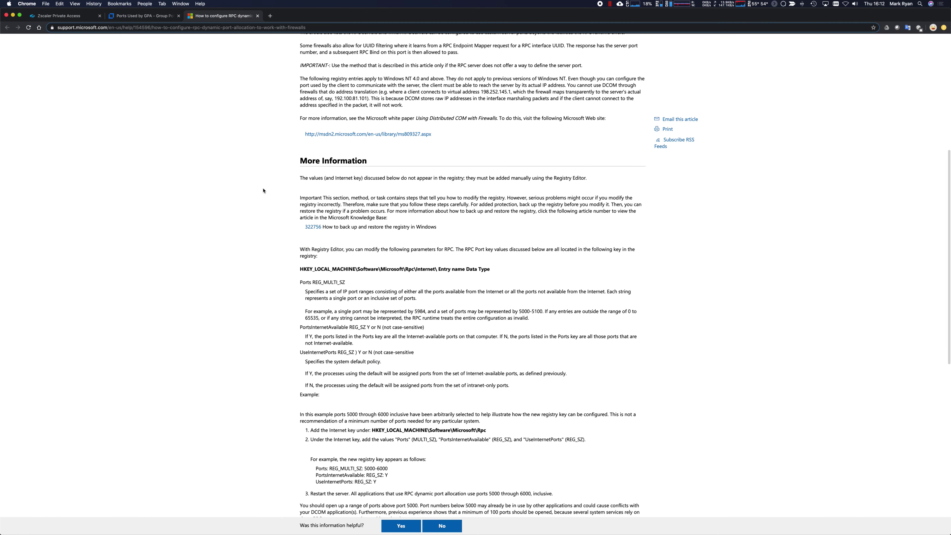
pyautogui.moveTo(300, 270); pyautogui.dragTo(438, 270)
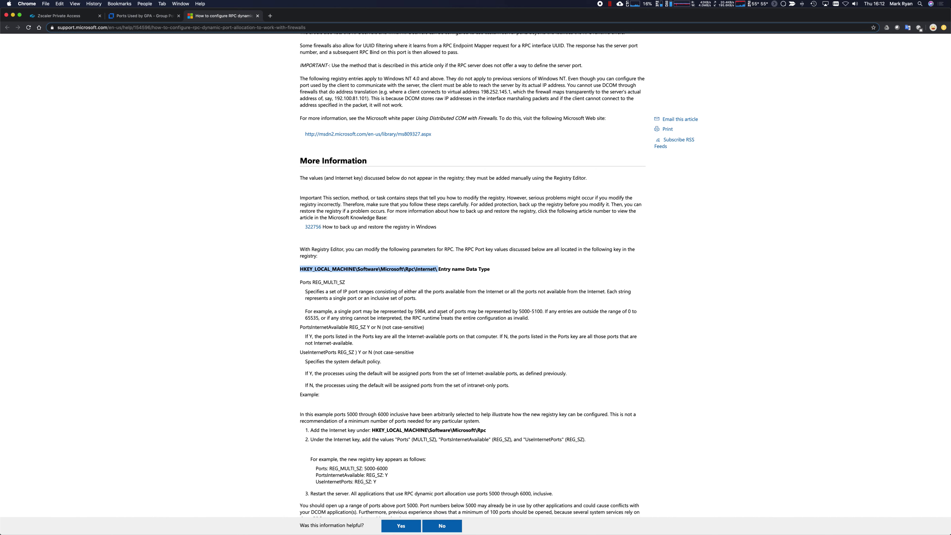
# - Switch to the Domain Controller session in Microsoft Remote Desktop and inspect the Ports, PortsInternetAvailable and UseInternetPorts registry values
pyautogui.press('super+Tab')
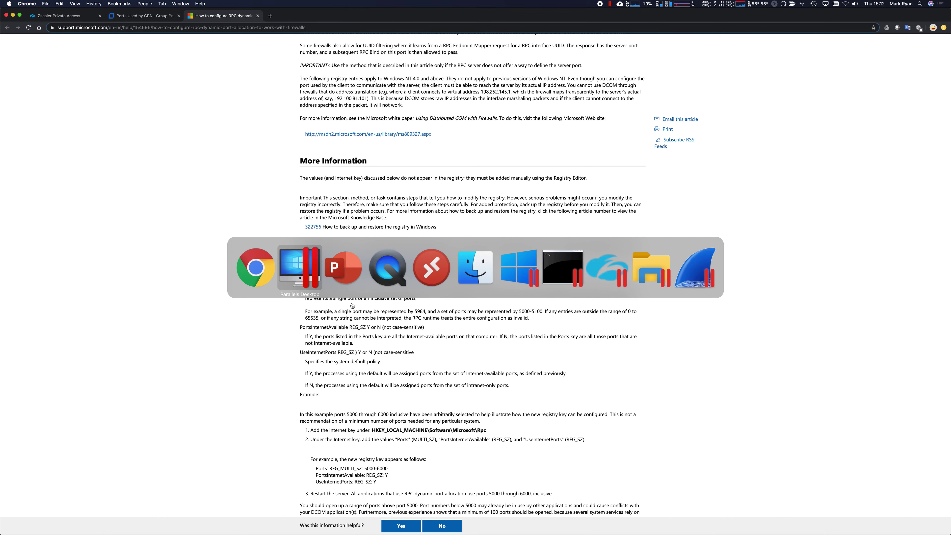
pyautogui.click(432, 268)
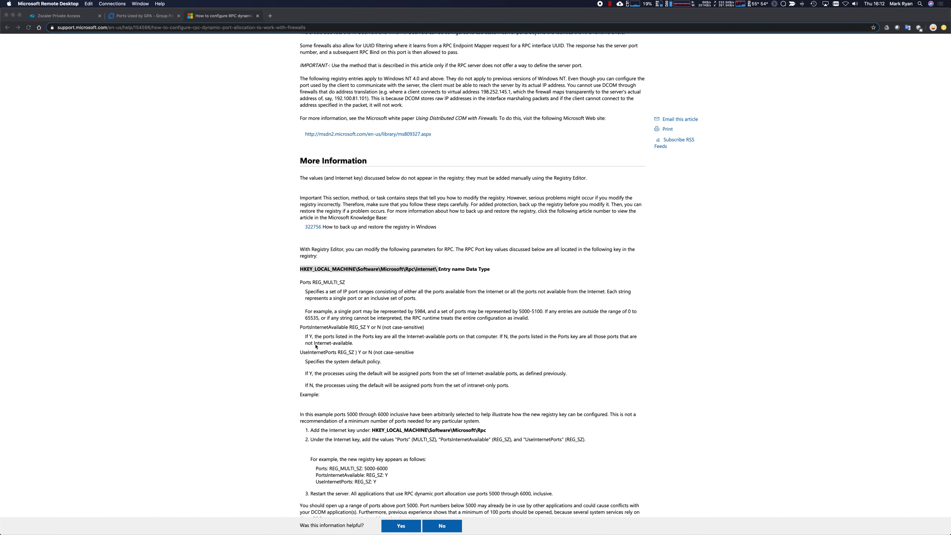
pyautogui.click(140, 3)
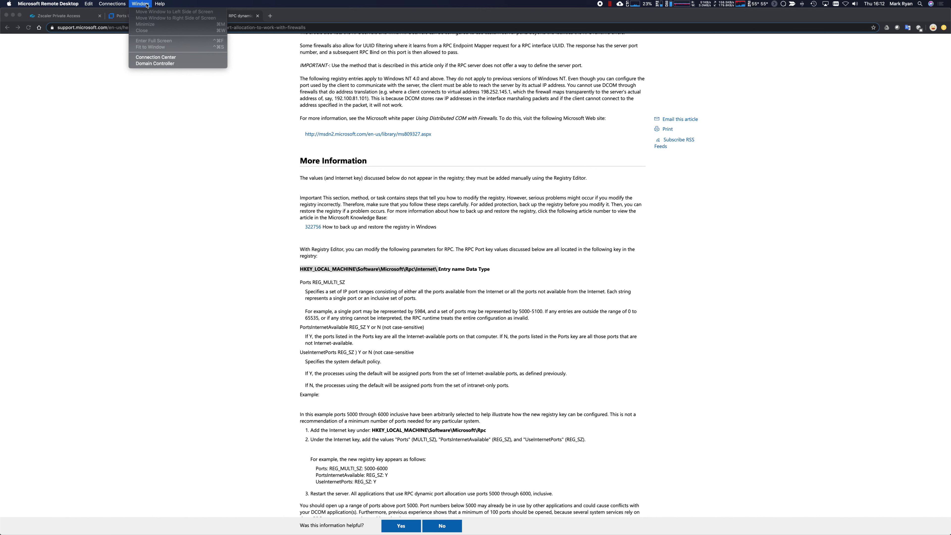
pyautogui.click(161, 64)
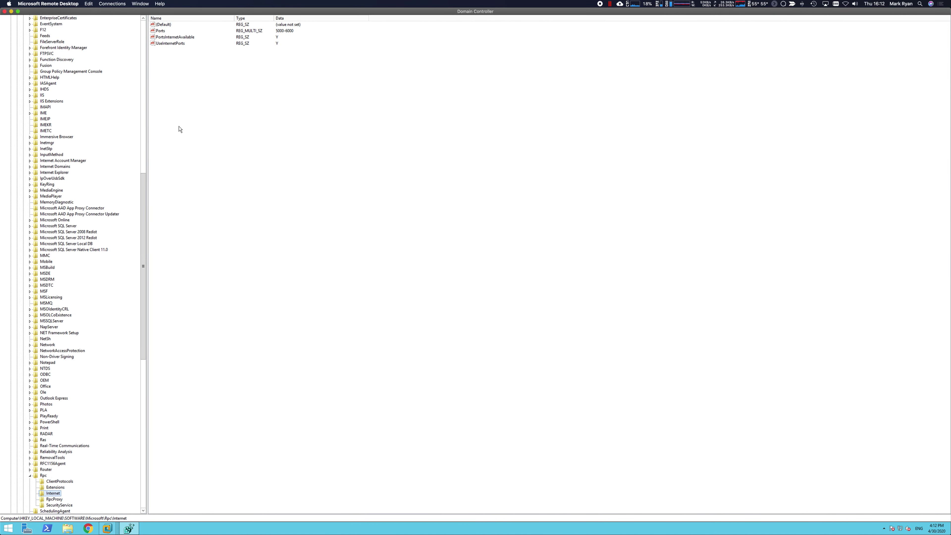
pyautogui.click(161, 32)
pyautogui.click(171, 38)
pyautogui.click(171, 43)
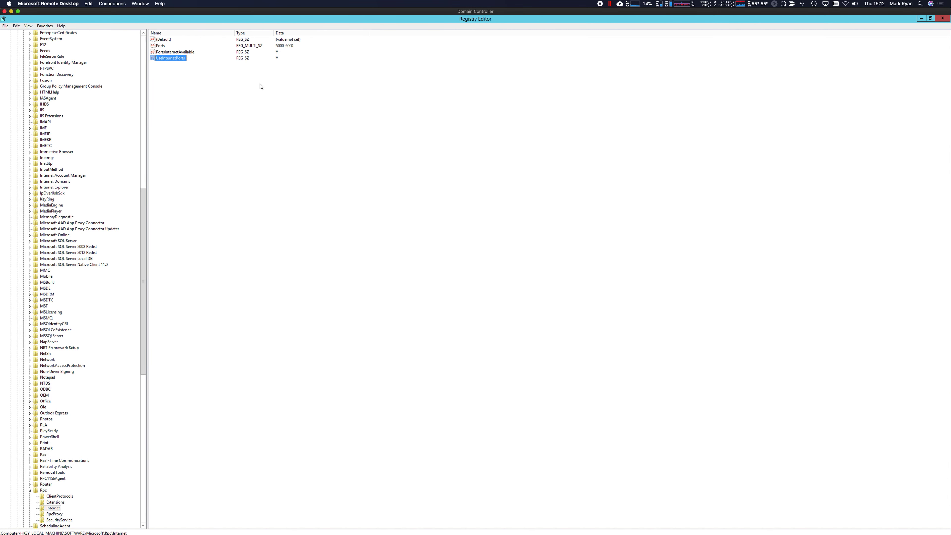
# - Return to Zscaler Private Access in Chrome, change the segment's last TCP port range to 5000 to 6000 and save it
pyautogui.press('super+Tab')
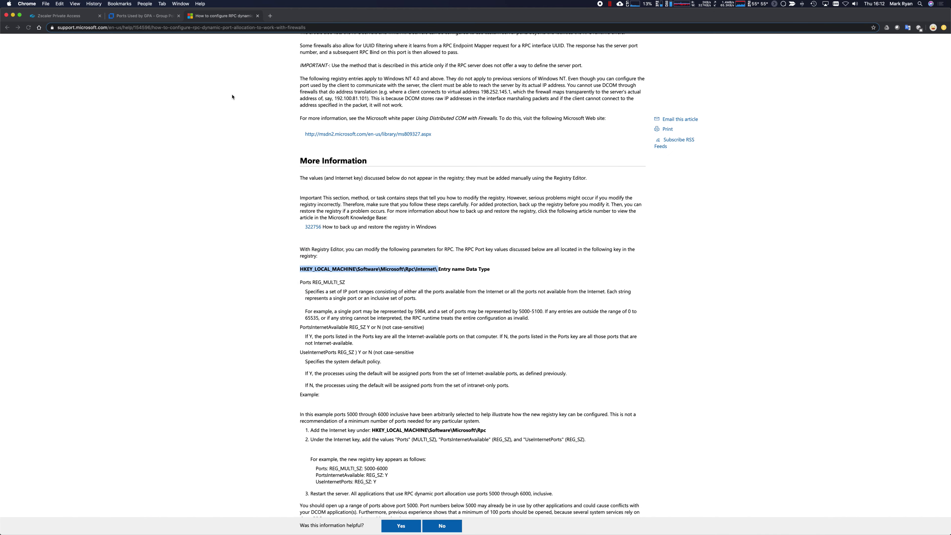
pyautogui.click(69, 16)
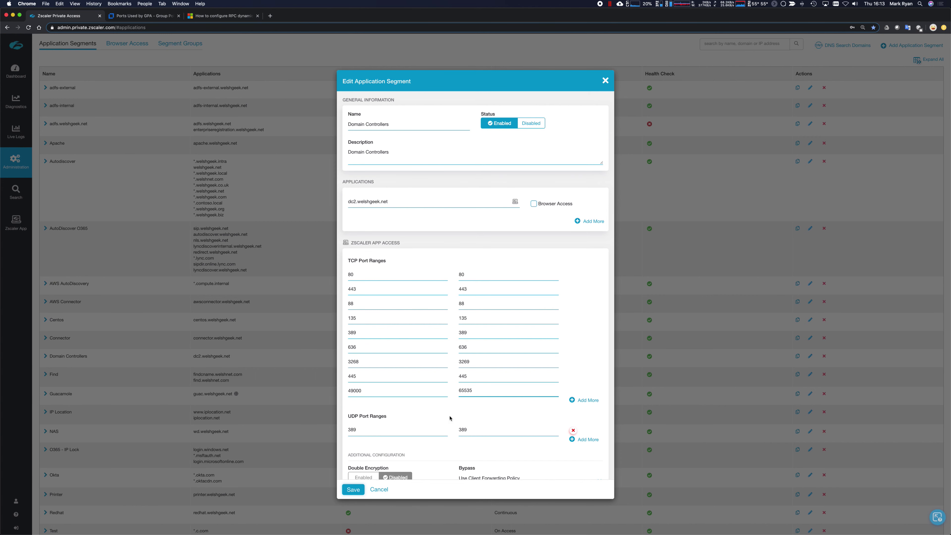
pyautogui.doubleClick(419, 391)
pyautogui.write('5000')
pyautogui.press('Tab')
pyautogui.write('600')
pyautogui.press('Return')
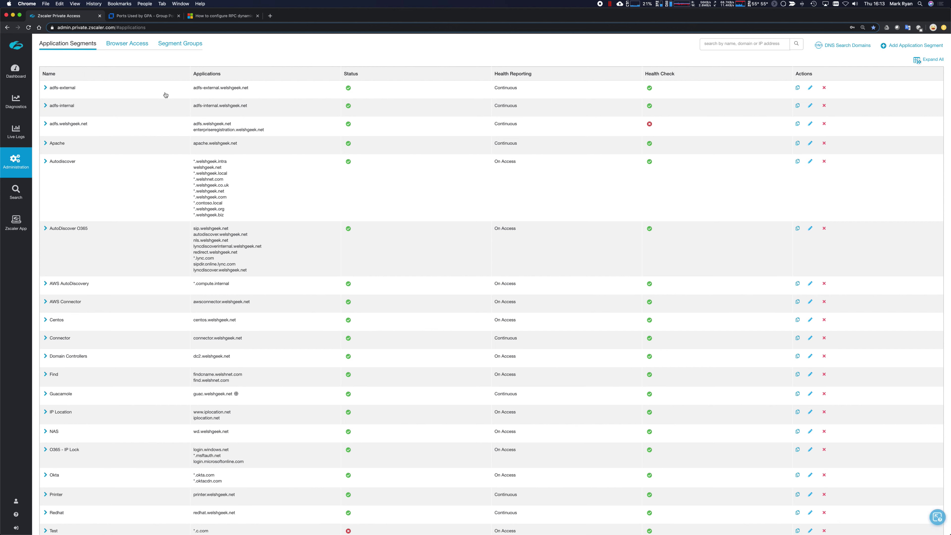
# - Switch to the Windows 10 virtual machine and close the Wireshark packet capture
pyautogui.press('super+Tab')
pyautogui.press('super+Tab')
pyautogui.press('super+Tab')
pyautogui.press('super+Tab')
pyautogui.press('super+Tab')
pyautogui.press('super+Tab')
pyautogui.press('super+Tab')
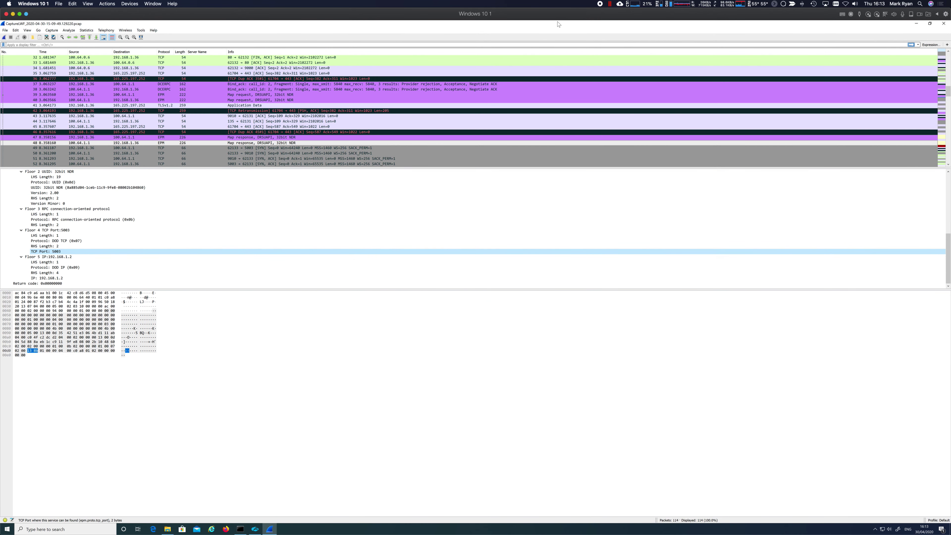
pyautogui.click(944, 24)
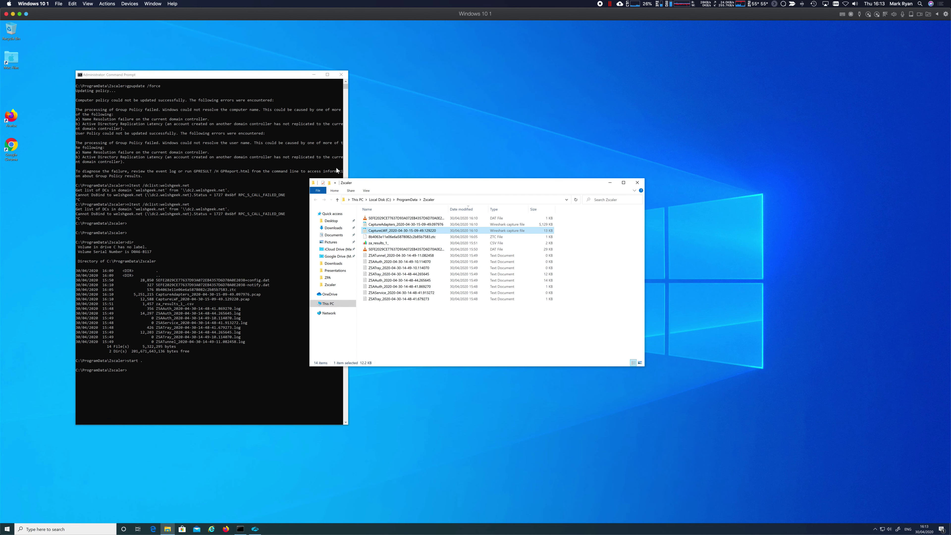
# - Rerun nltest /dclist:welshgeek.net in the command prompt and highlight the domain controller name and site in its output
pyautogui.click(264, 159)
pyautogui.press('Up')
pyautogui.press('Up')
pyautogui.press('Up')
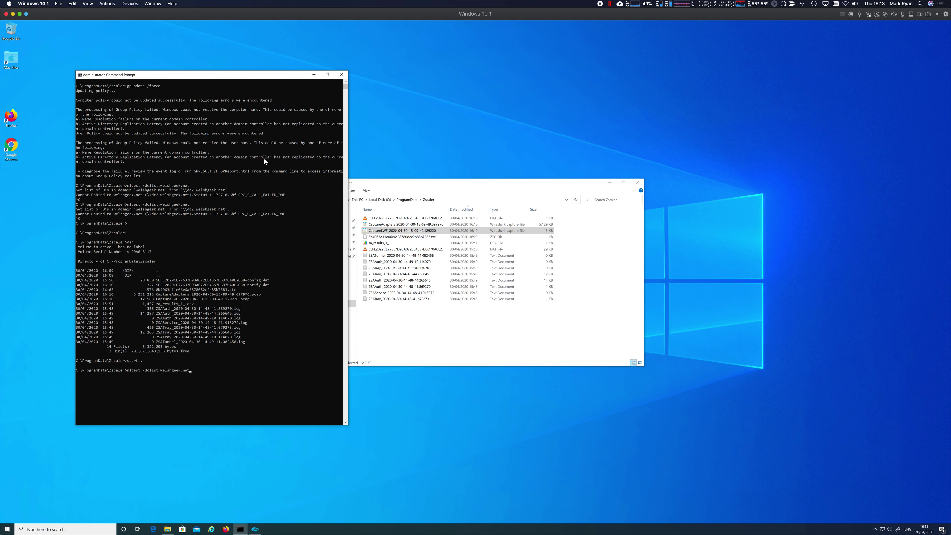
pyautogui.press('Return')
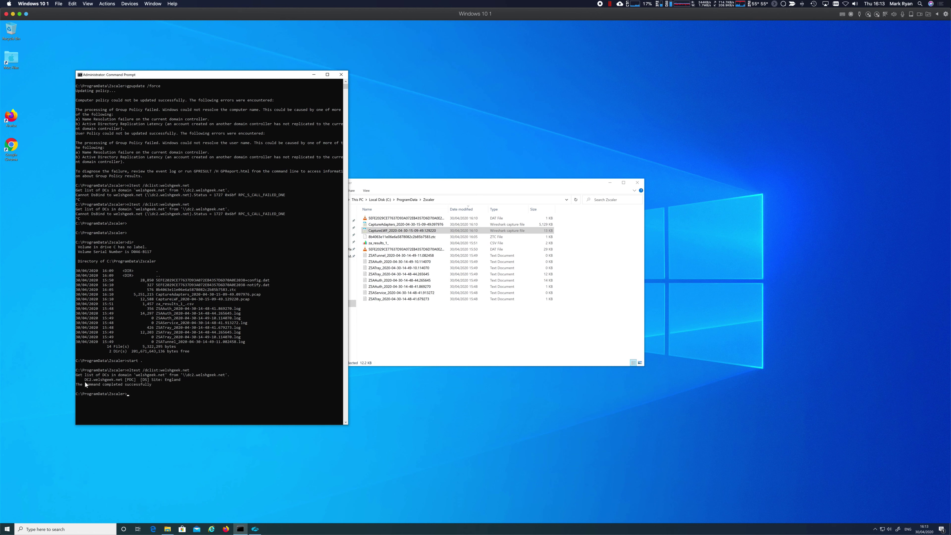
pyautogui.moveTo(85, 381); pyautogui.dragTo(124, 381)
pyautogui.moveTo(152, 380); pyautogui.dragTo(180, 381)
# - Run gpupdate /force in the command prompt to refresh Group Policy
pyautogui.press('Up')
pyautogui.press('Return')
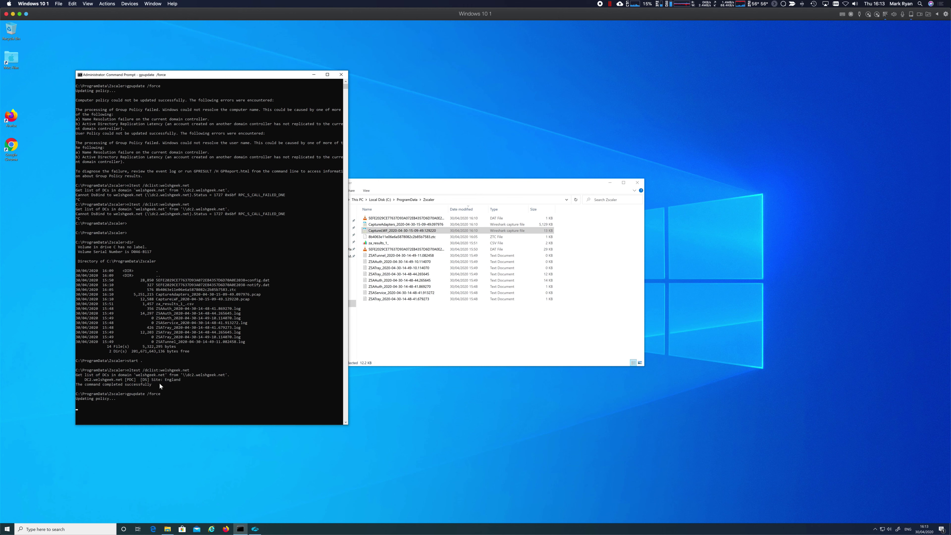